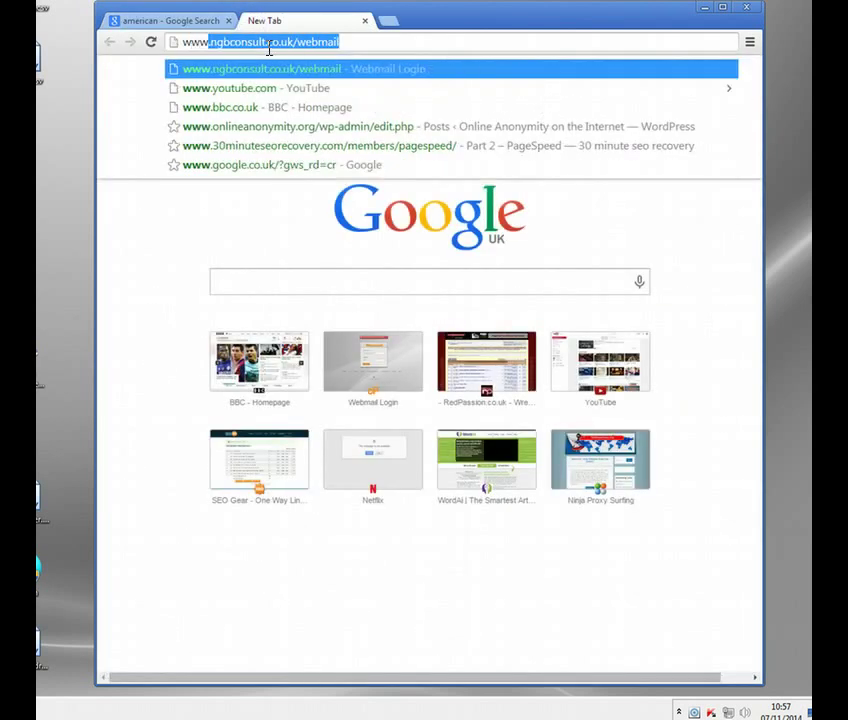
{"action": "type", "text": "gooo"}
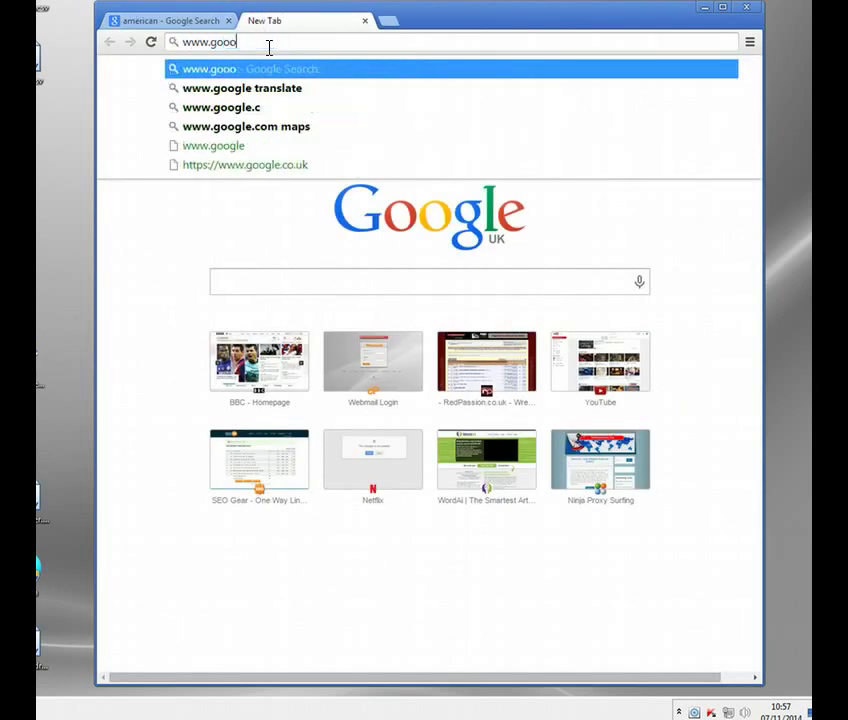
{"action": "key", "text": "BackSpace"}
{"action": "type", "text": "gle.c"}
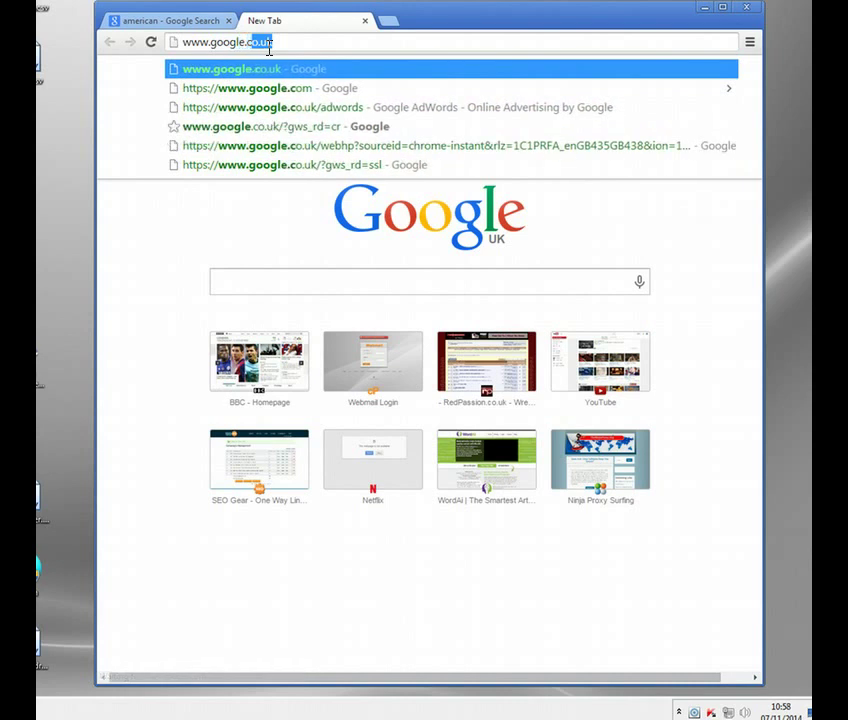
{"action": "type", "text": "om"}
{"action": "key", "text": "Return"}
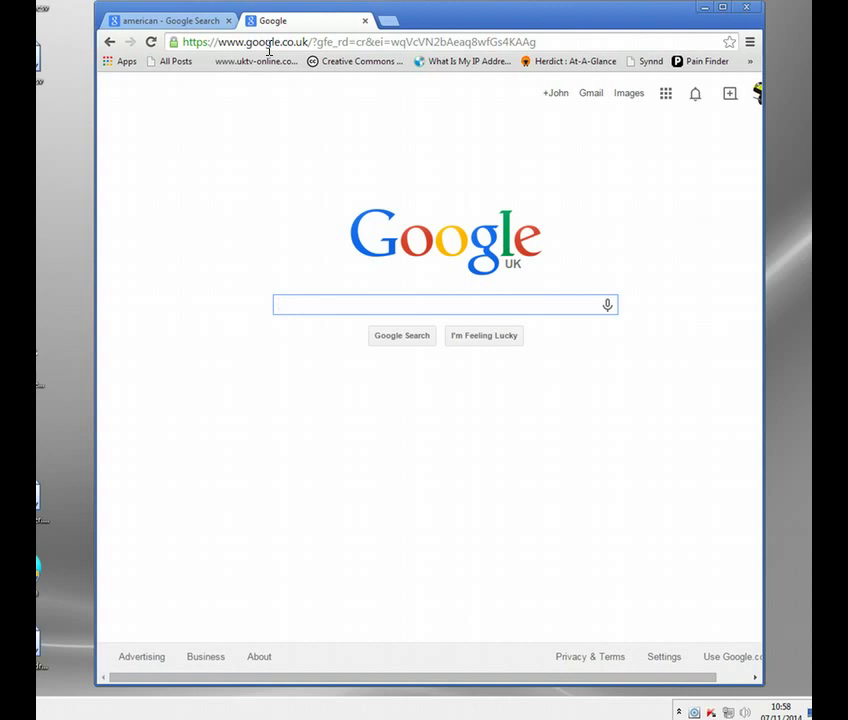
Open hulu.com in a new tab and try South Park S18E6, which is blocked outside the US.
{"action": "left_click", "coordinate": [388, 24]}
{"action": "type", "text": "hulu.com"}
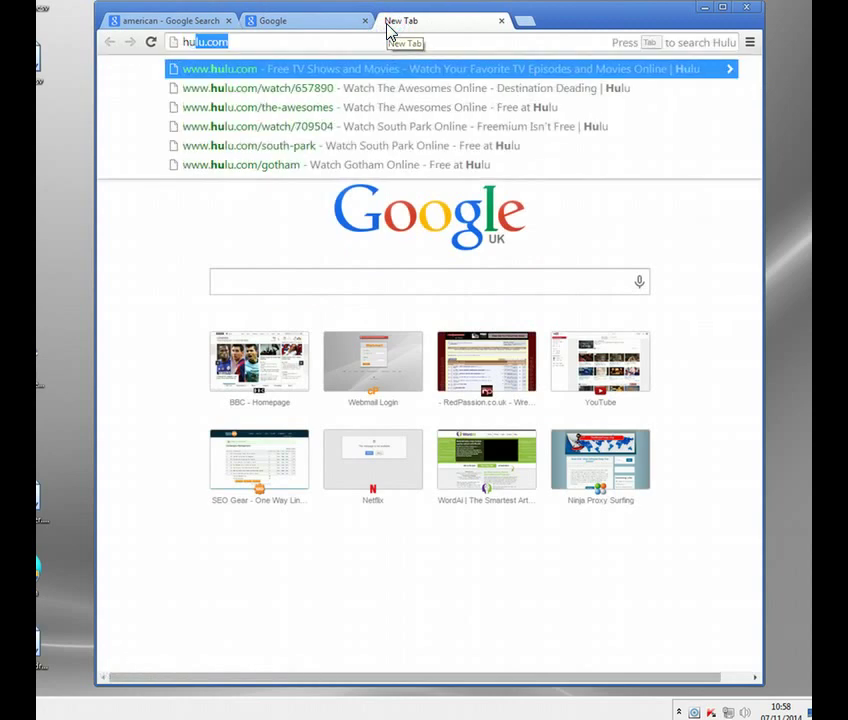
{"action": "key", "text": "Return"}
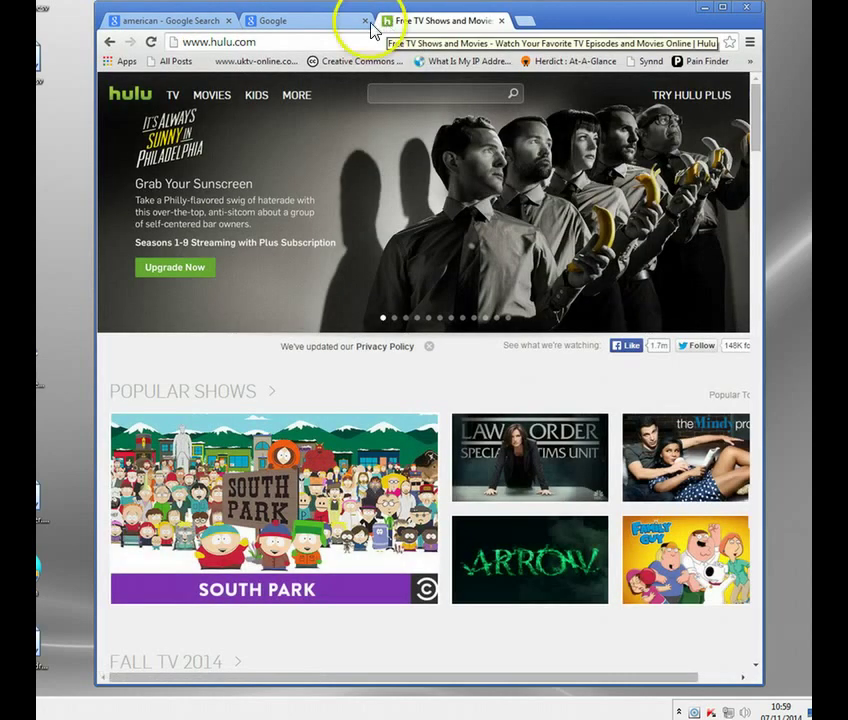
{"action": "left_click", "coordinate": [258, 548]}
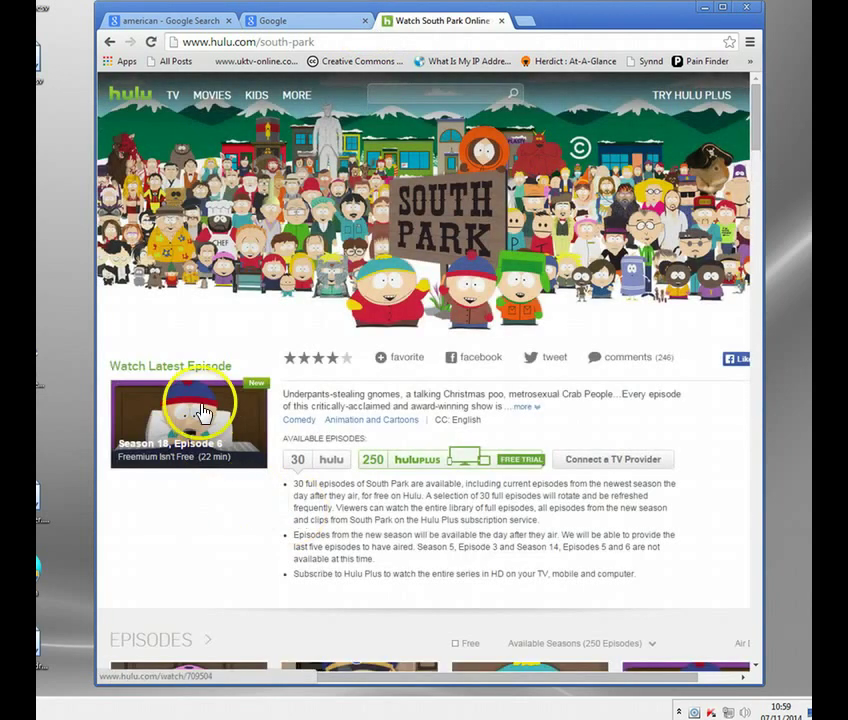
{"action": "left_click", "coordinate": [189, 416]}
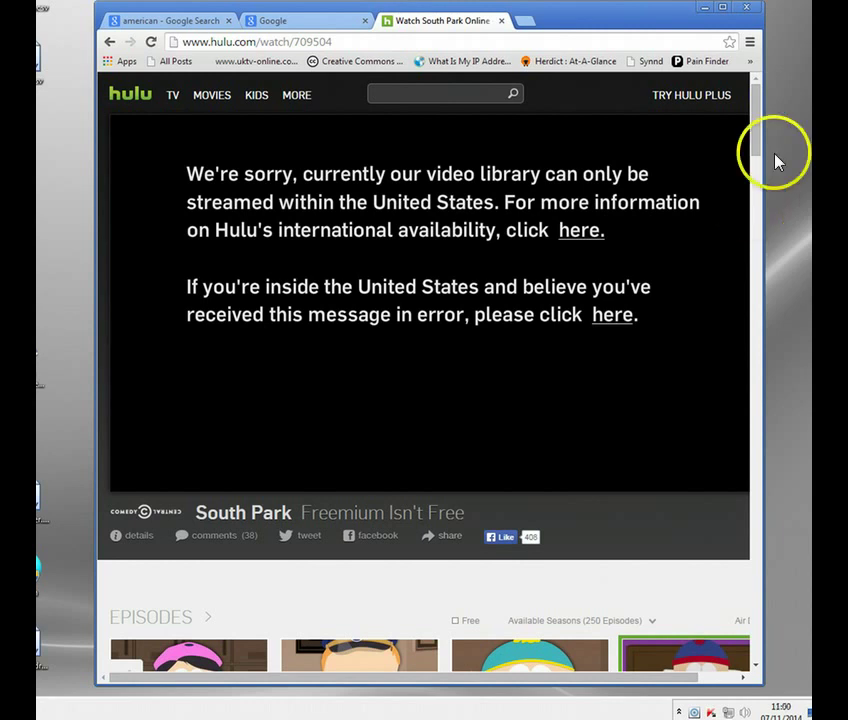
Close the South Park, Google and remaining tabs so Chrome shuts down.
{"action": "left_click", "coordinate": [503, 27]}
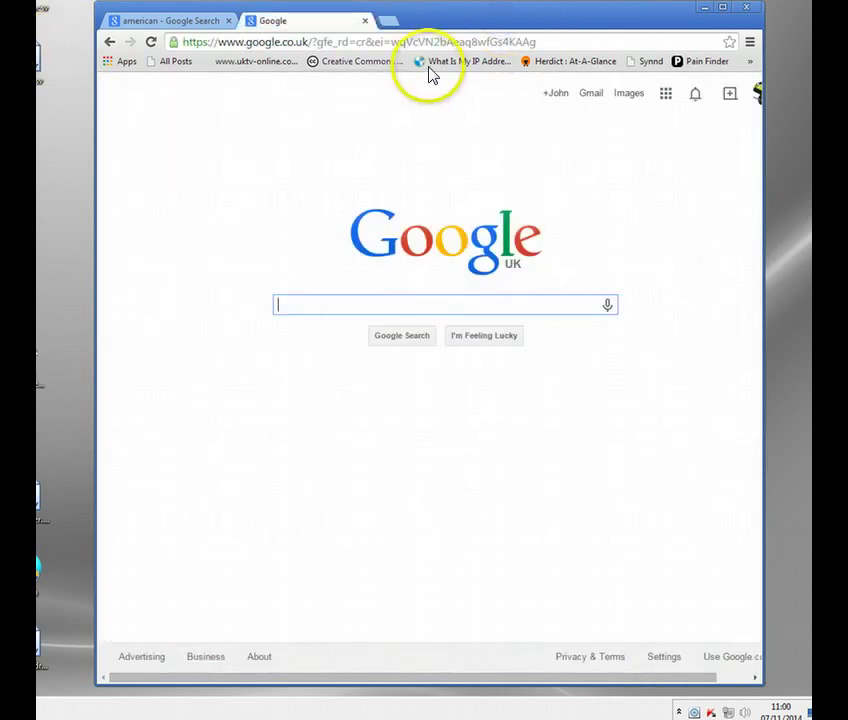
{"action": "left_click", "coordinate": [365, 24]}
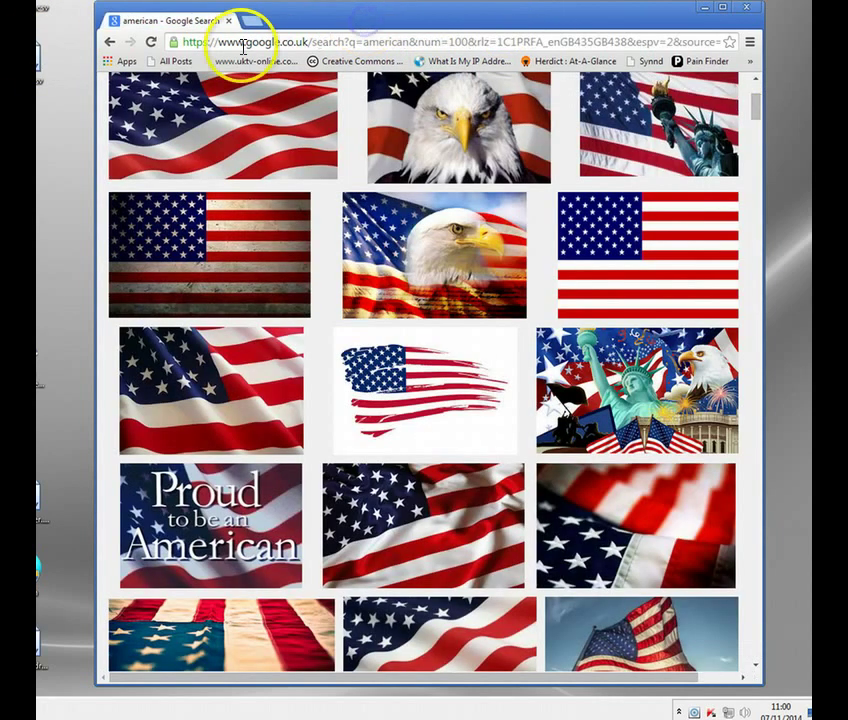
{"action": "left_click", "coordinate": [229, 21]}
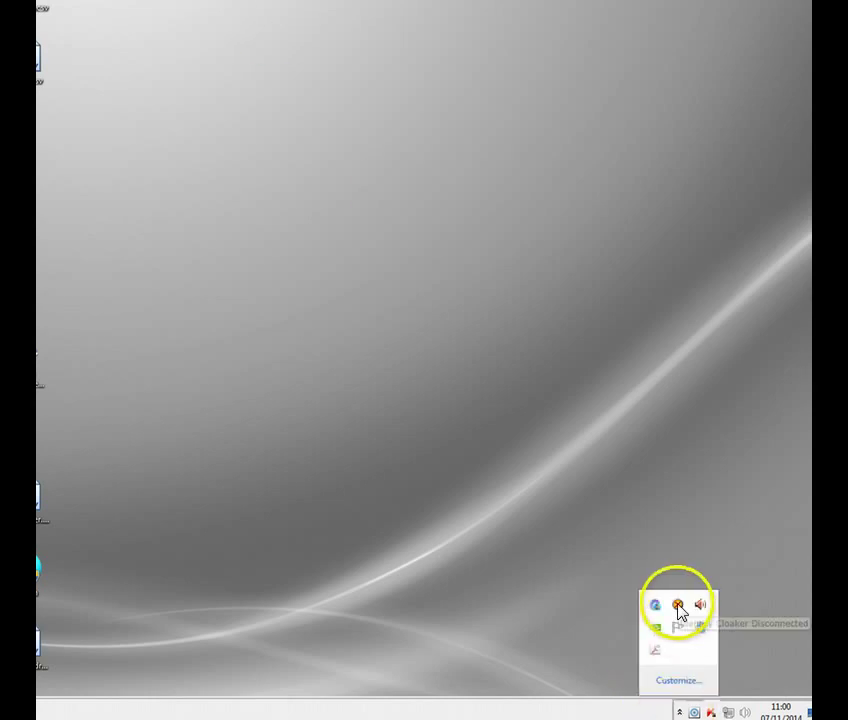
Open Identity Cloaker from the tray and select the US 4 proxy just below Secaucas, NJ.
{"action": "double_click", "coordinate": [678, 606]}
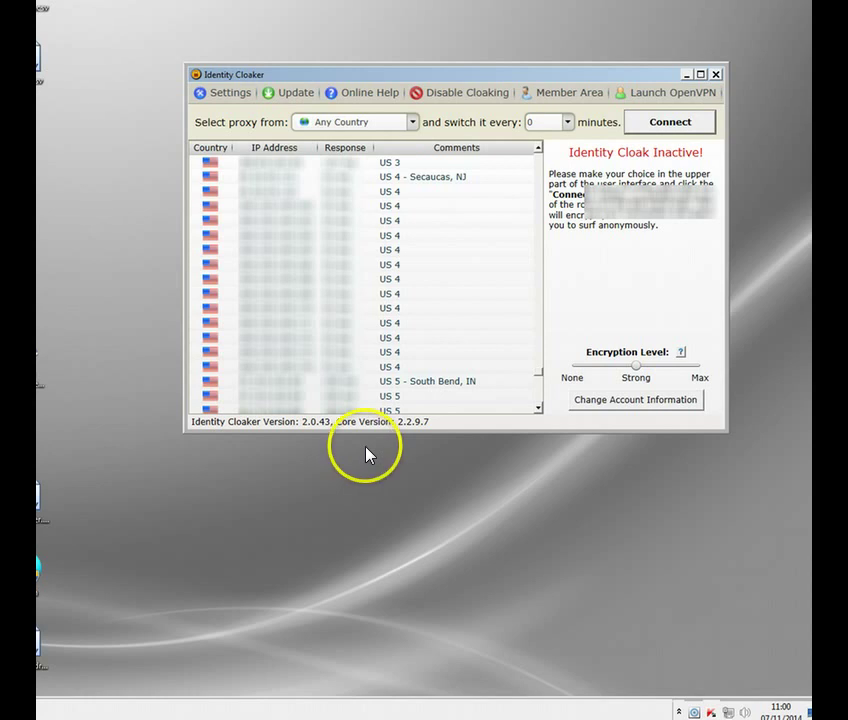
{"action": "left_click", "coordinate": [534, 368]}
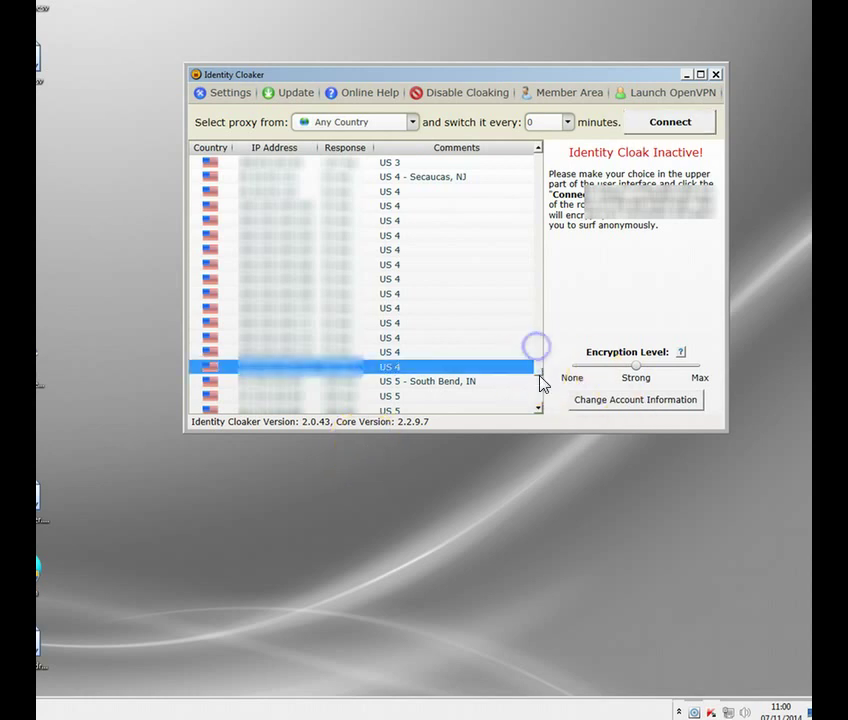
{"action": "mouse_move", "coordinate": [540, 379]}
{"action": "left_mouse_down"}
{"action": "mouse_move", "coordinate": [538, 159]}
{"action": "mouse_move", "coordinate": [541, 418]}
{"action": "mouse_move", "coordinate": [551, 160]}
{"action": "mouse_move", "coordinate": [547, 333]}
{"action": "mouse_move", "coordinate": [530, 350]}
{"action": "mouse_move", "coordinate": [532, 378]}
{"action": "left_mouse_up"}
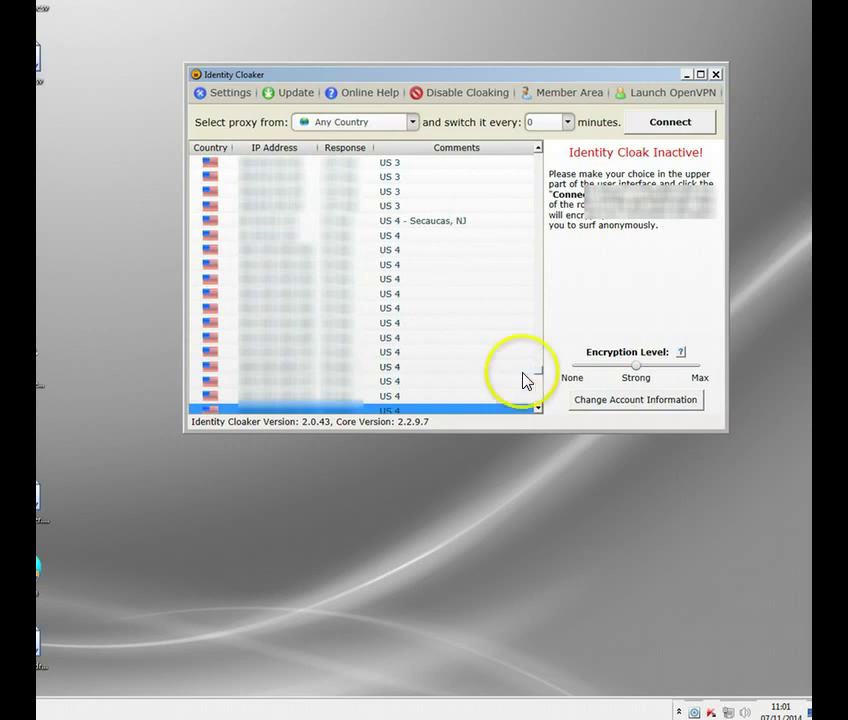
{"action": "left_click", "coordinate": [251, 238]}
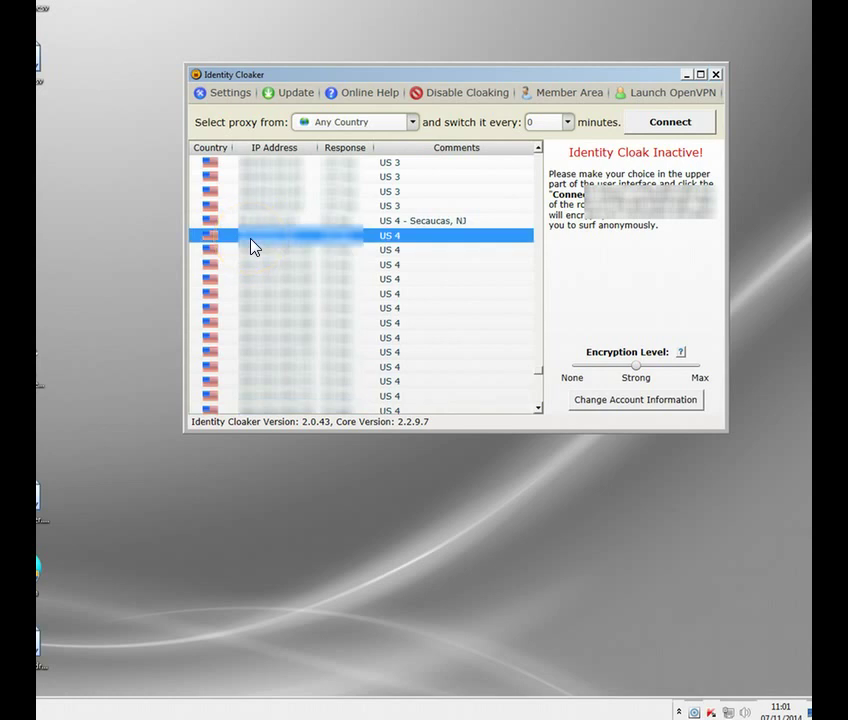
Connect through the selected US 4 proxy and minimise Identity Cloaker.
{"action": "double_click", "coordinate": [251, 247]}
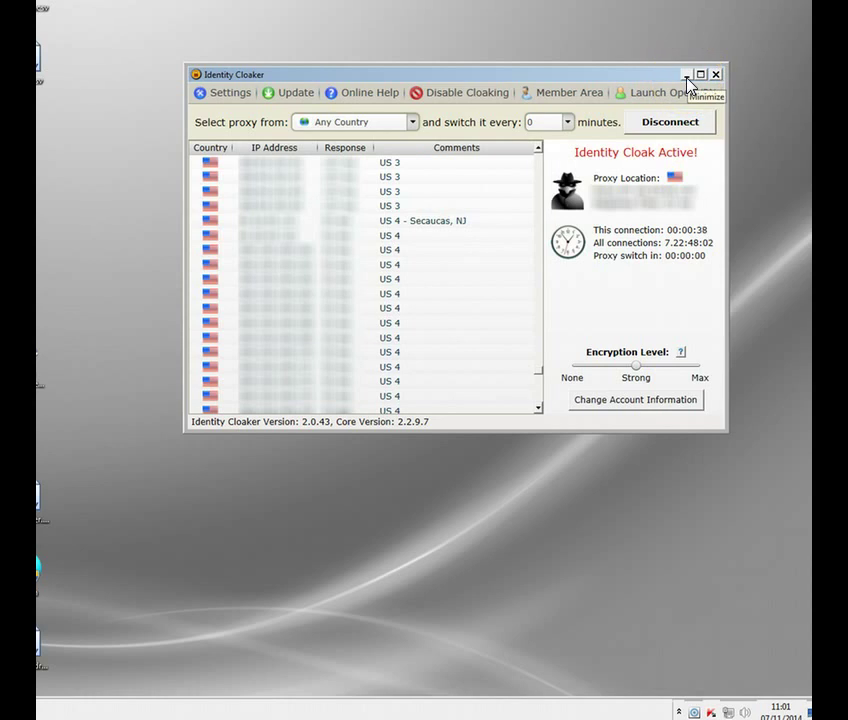
{"action": "left_click", "coordinate": [686, 75]}
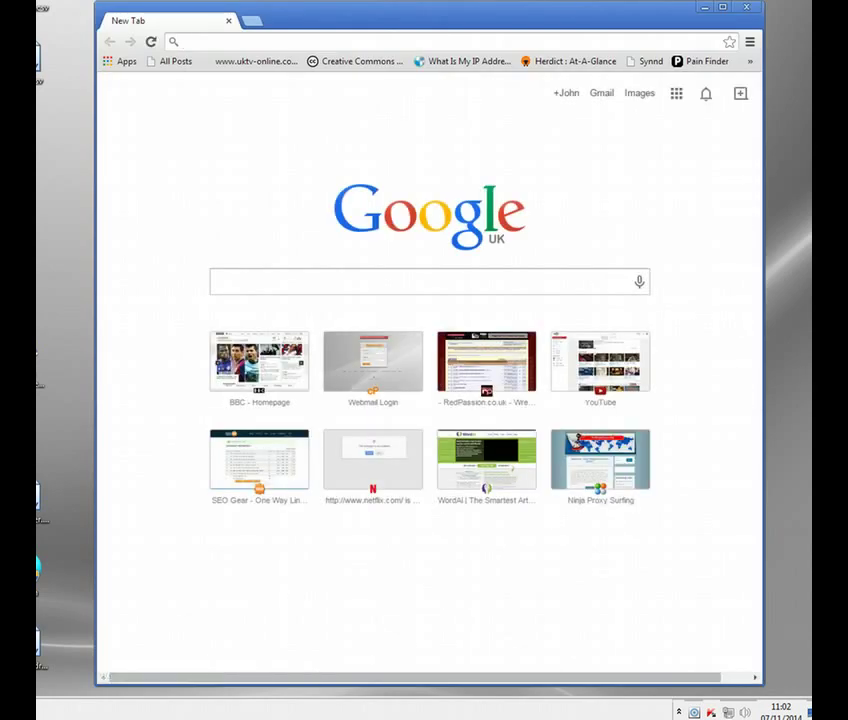
{"action": "type", "text": "www."}
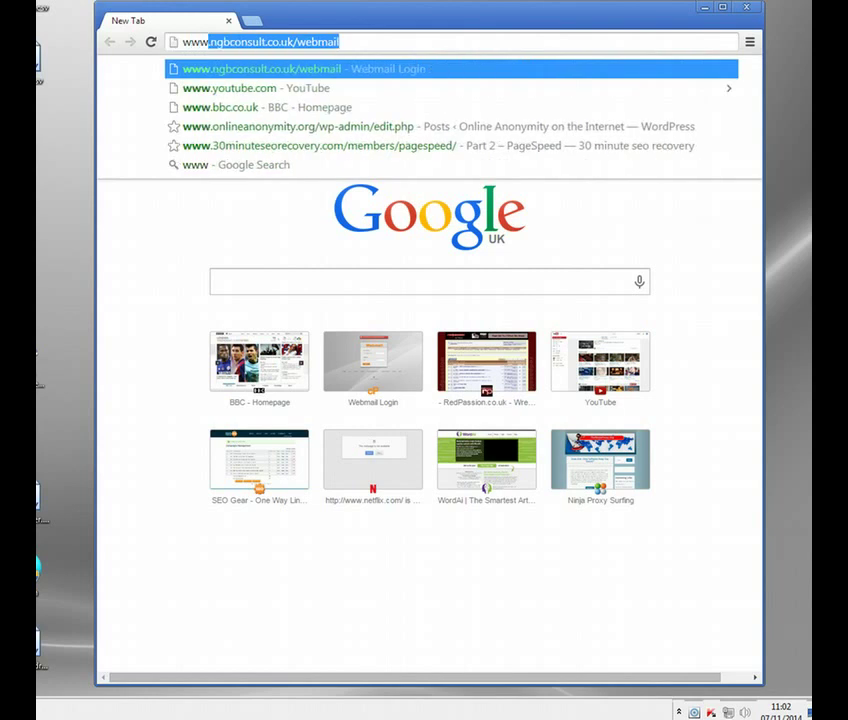
{"action": "type", "text": "go"}
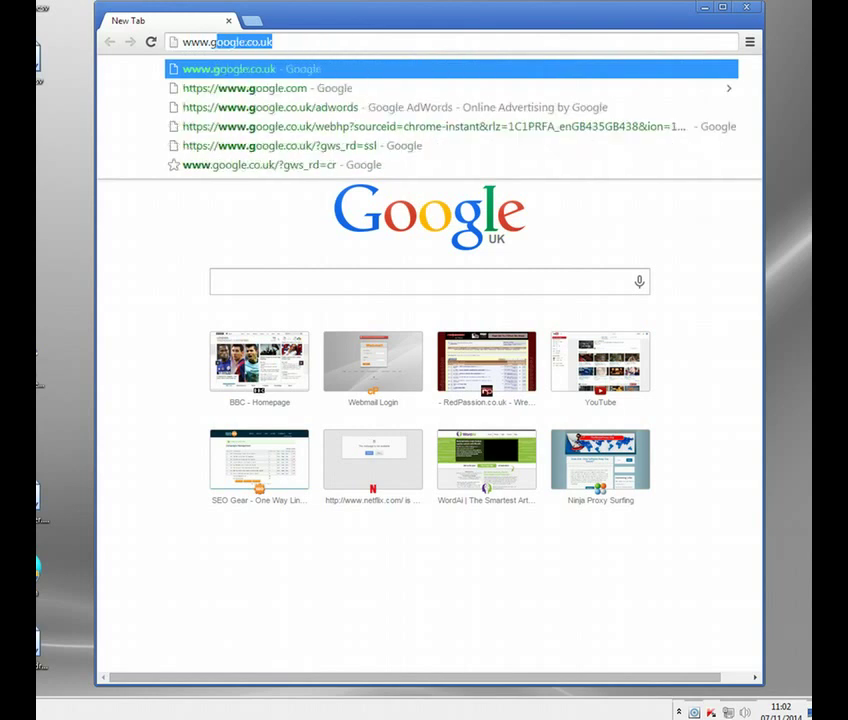
{"action": "type", "text": "ogle"}
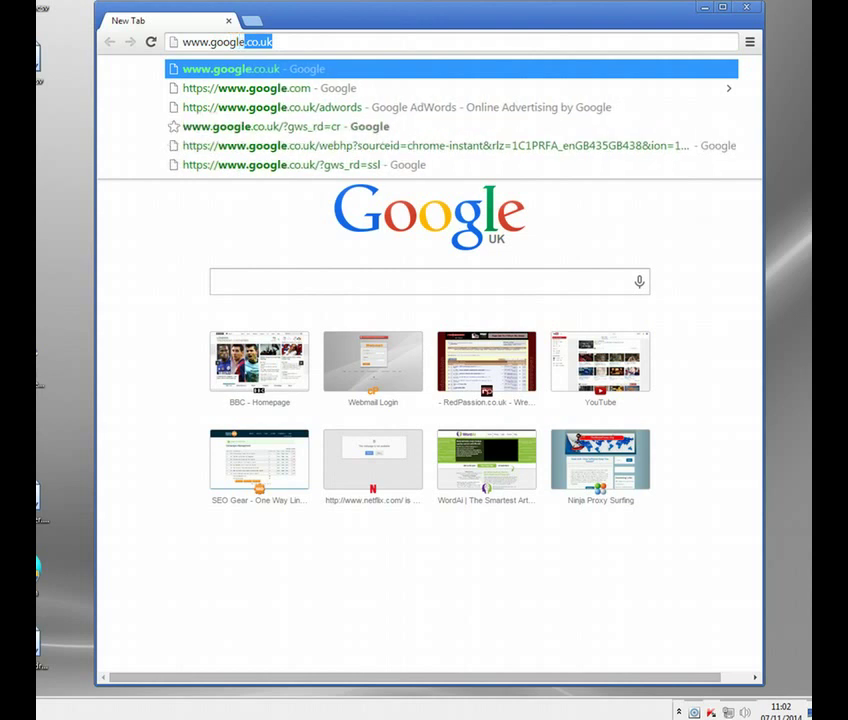
{"action": "type", "text": ".com"}
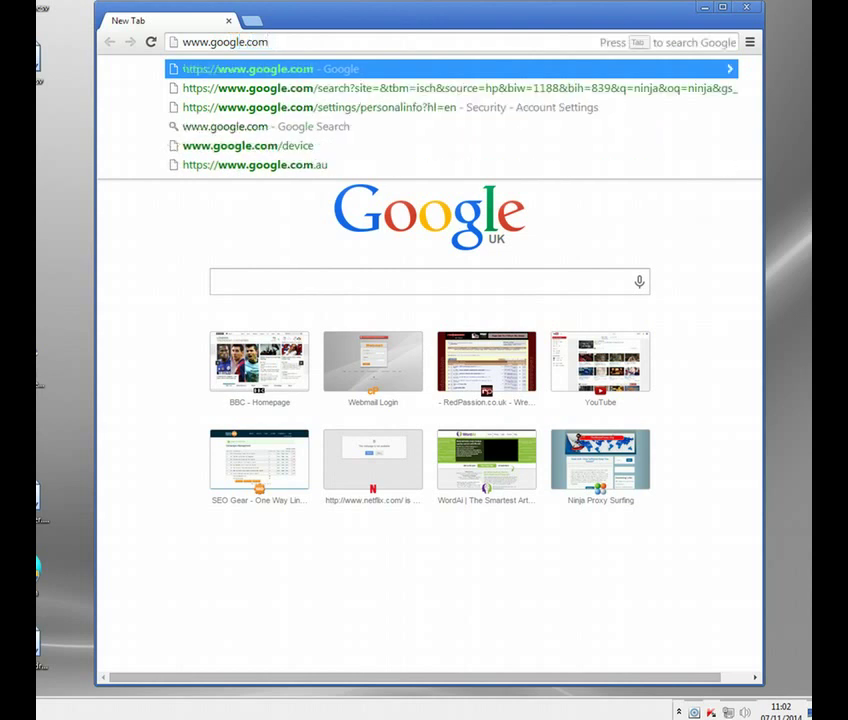
{"action": "key", "text": "Return"}
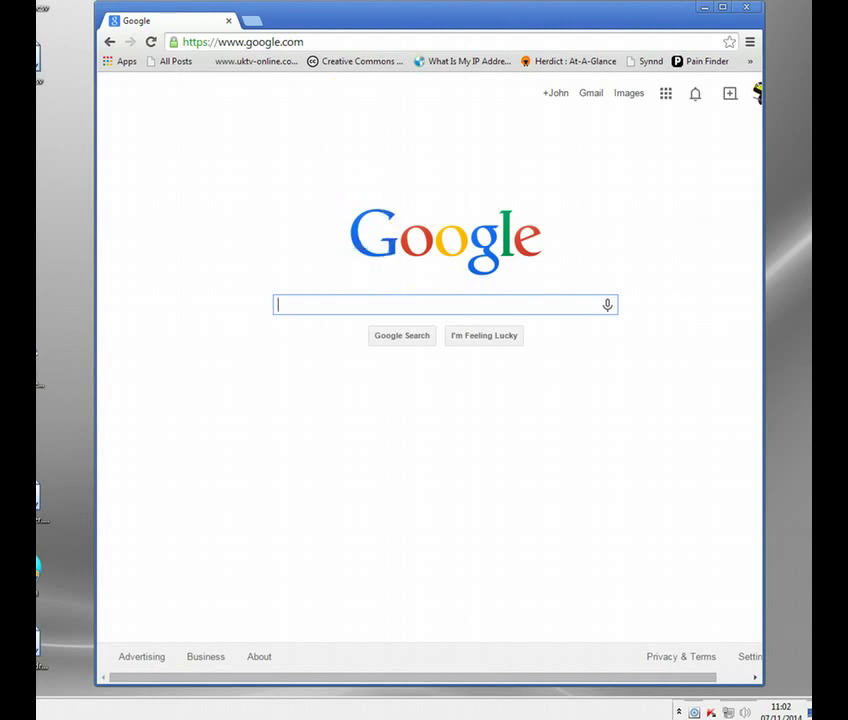
{"action": "left_click", "coordinate": [256, 25]}
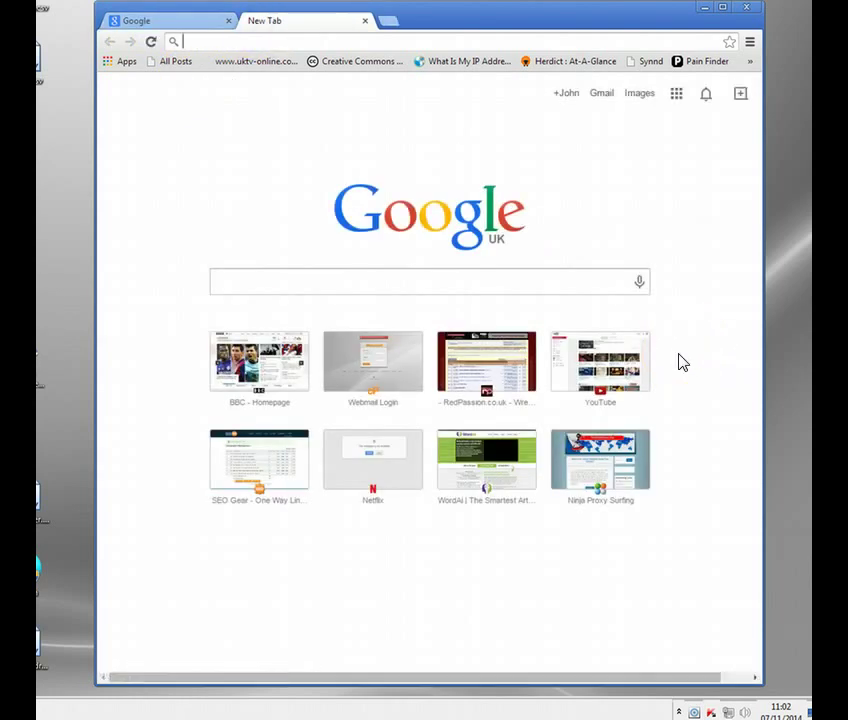
Go to Hulu and play the latest South Park episode, now without the US-only block.
{"action": "type", "text": "hulu.com"}
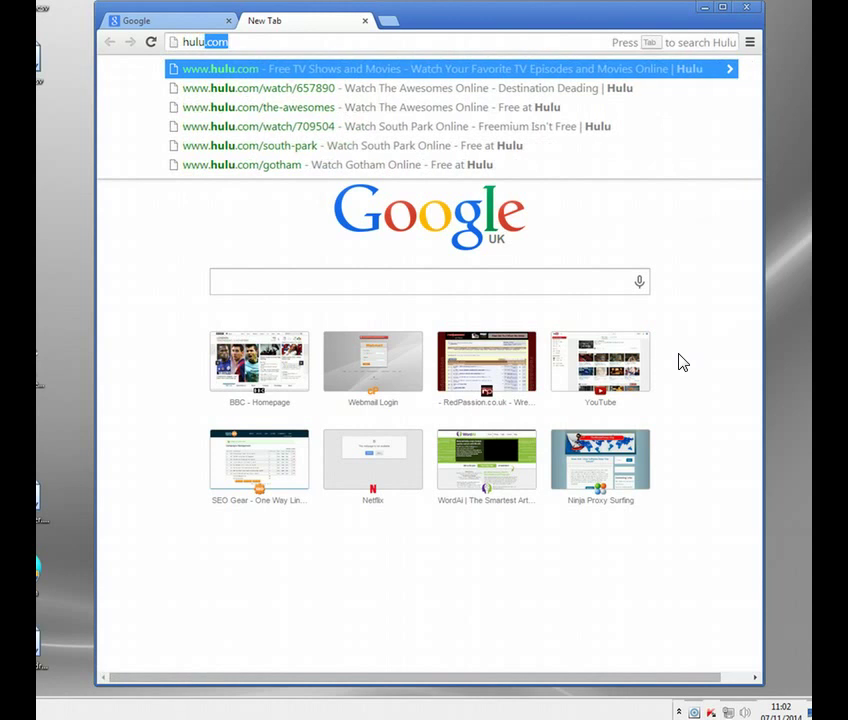
{"action": "key", "text": "Return"}
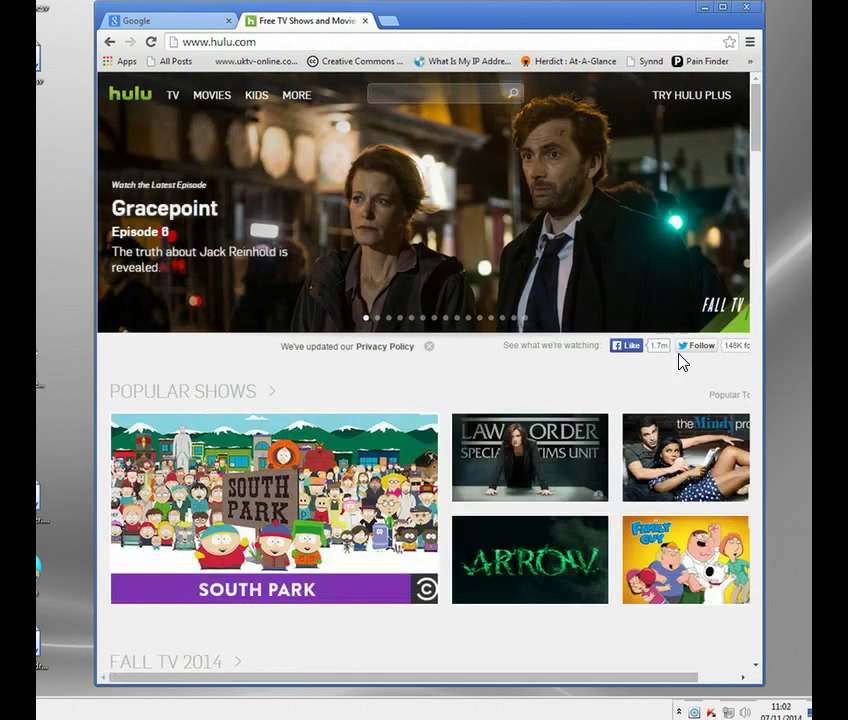
{"action": "scroll", "coordinate": [362, 480], "scroll_direction": "down", "scroll_amount": 3}
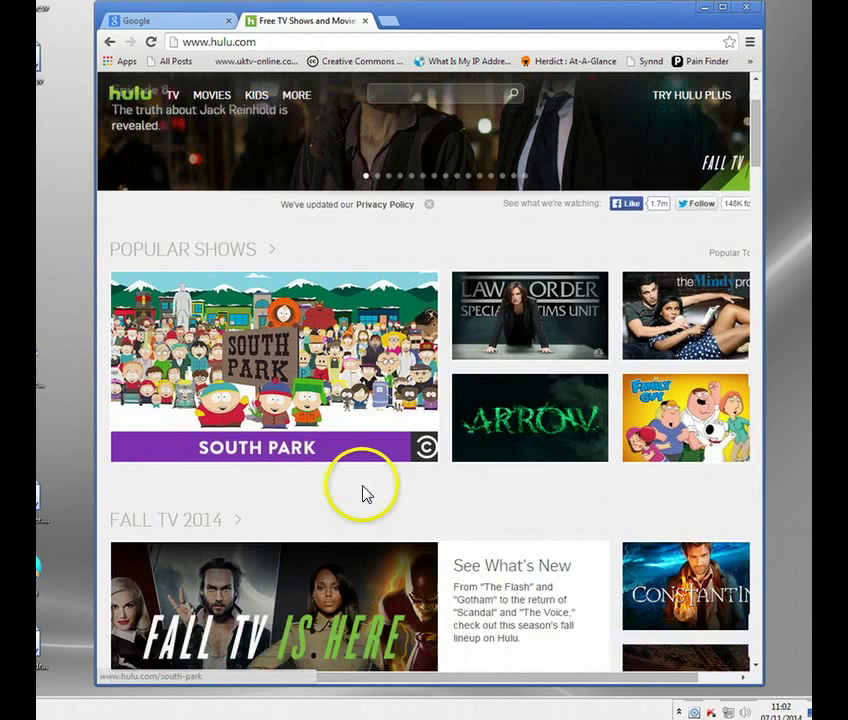
{"action": "scroll", "coordinate": [362, 492], "scroll_direction": "up", "scroll_amount": 3}
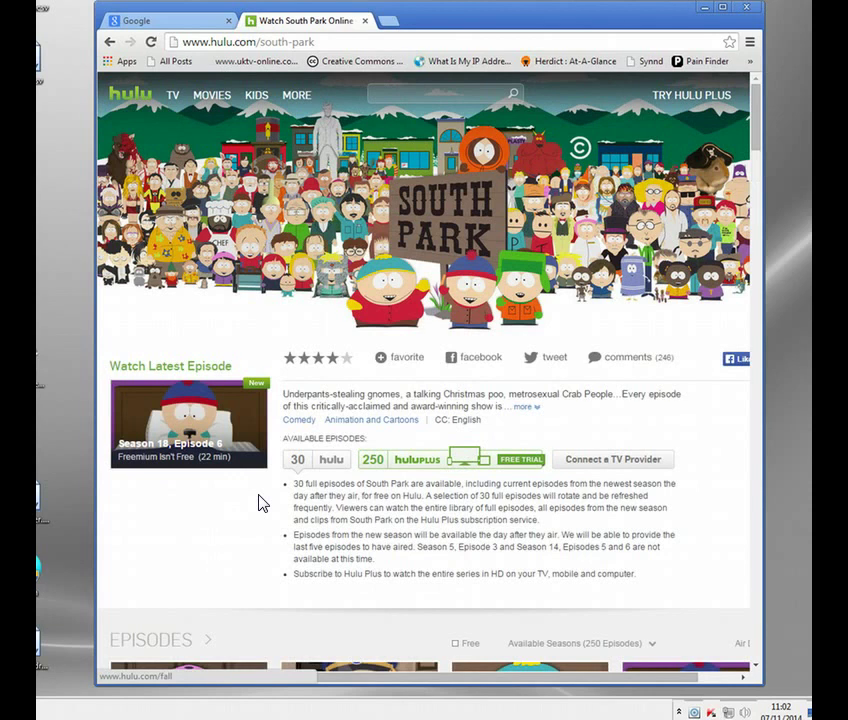
{"action": "left_click", "coordinate": [197, 426]}
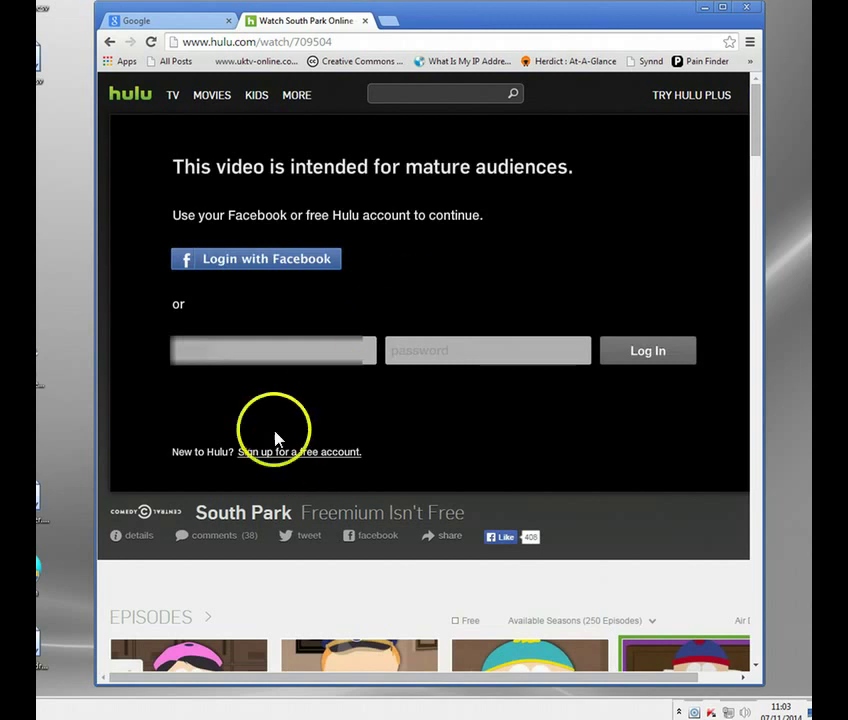
Enter the Hulu account username at the mature-content login, then go back to the show page.
{"action": "left_click", "coordinate": [251, 350]}
{"action": "type", "text": "joh"}
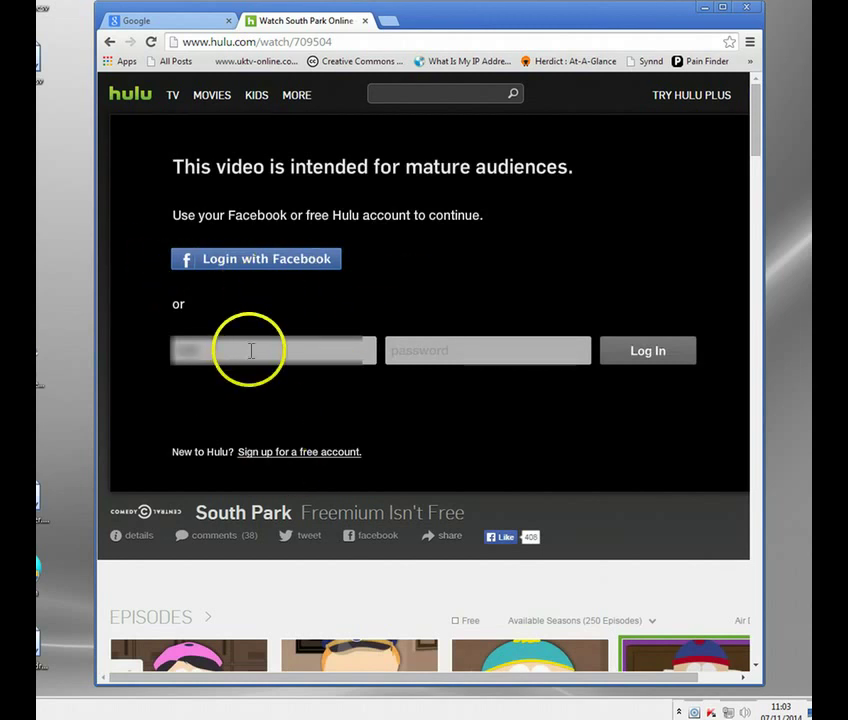
{"action": "type", "text": "nsmith1"}
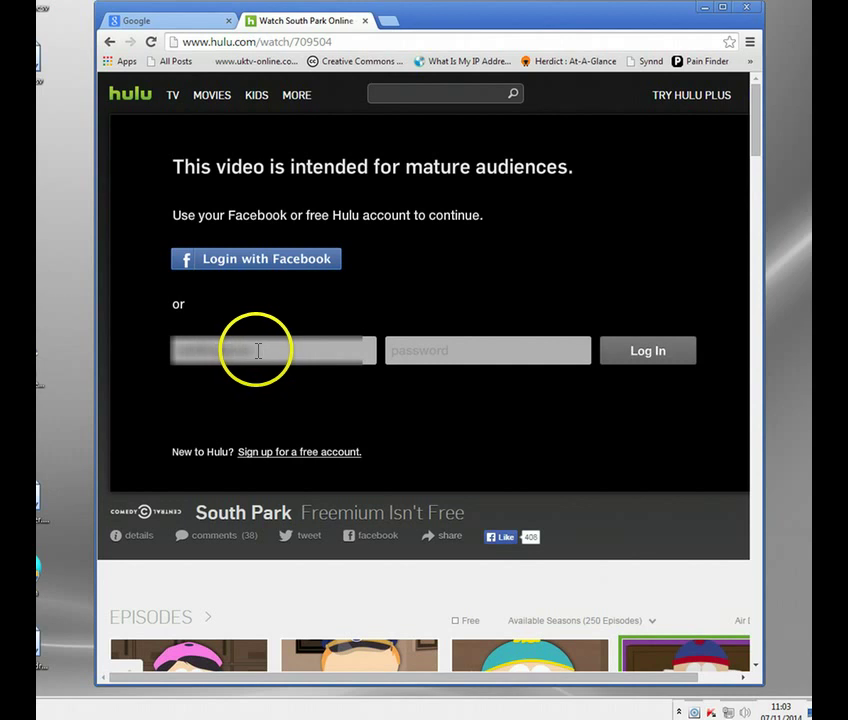
{"action": "left_click", "coordinate": [109, 42]}
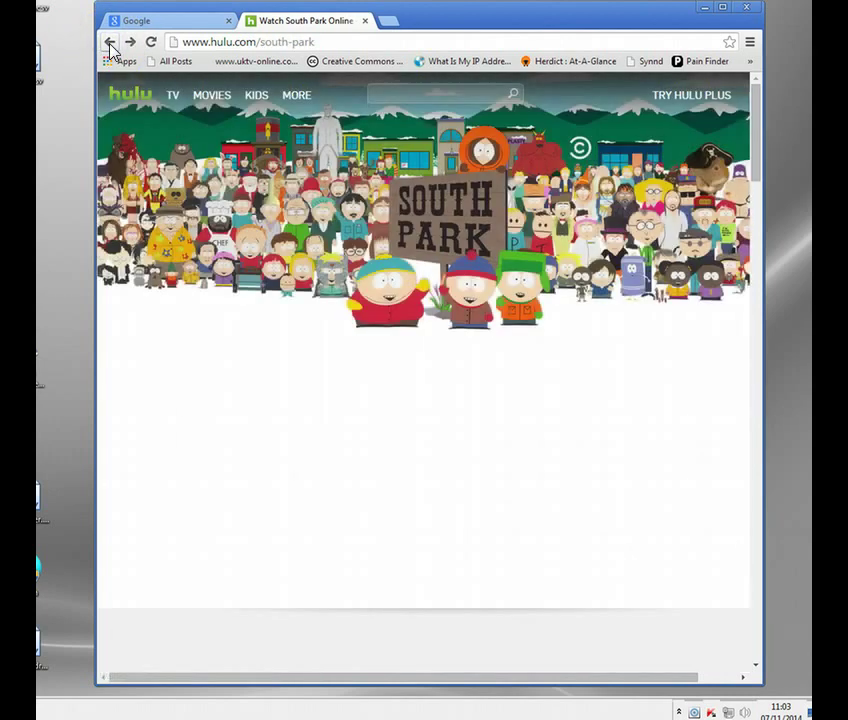
Browse the Fall TV 2014 showcase and MasterChef Junior listing, then return to Hulu's home page.
{"action": "left_click", "coordinate": [109, 42]}
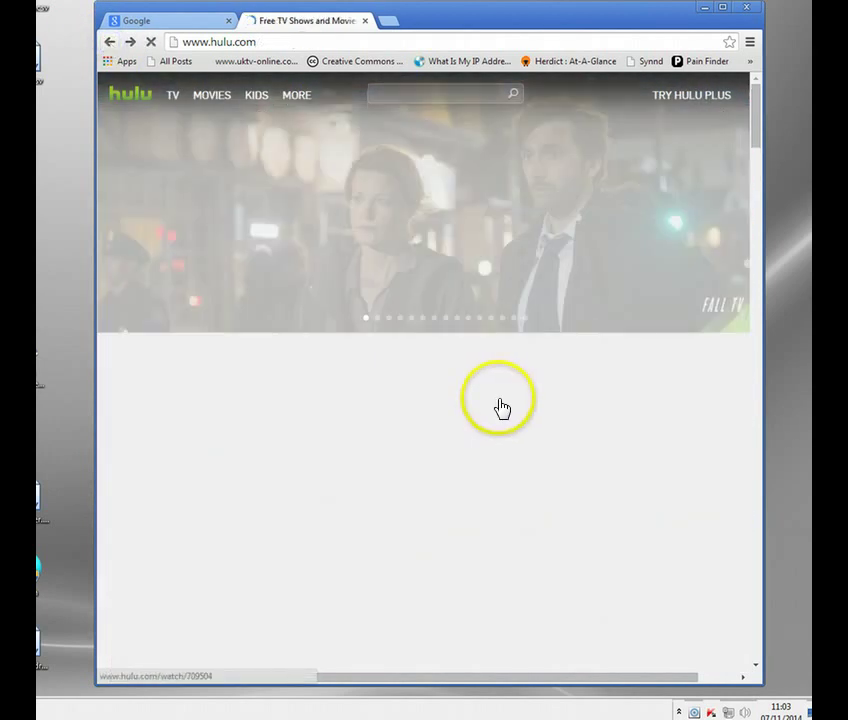
{"action": "scroll", "coordinate": [499, 404], "scroll_direction": "down", "scroll_amount": 5}
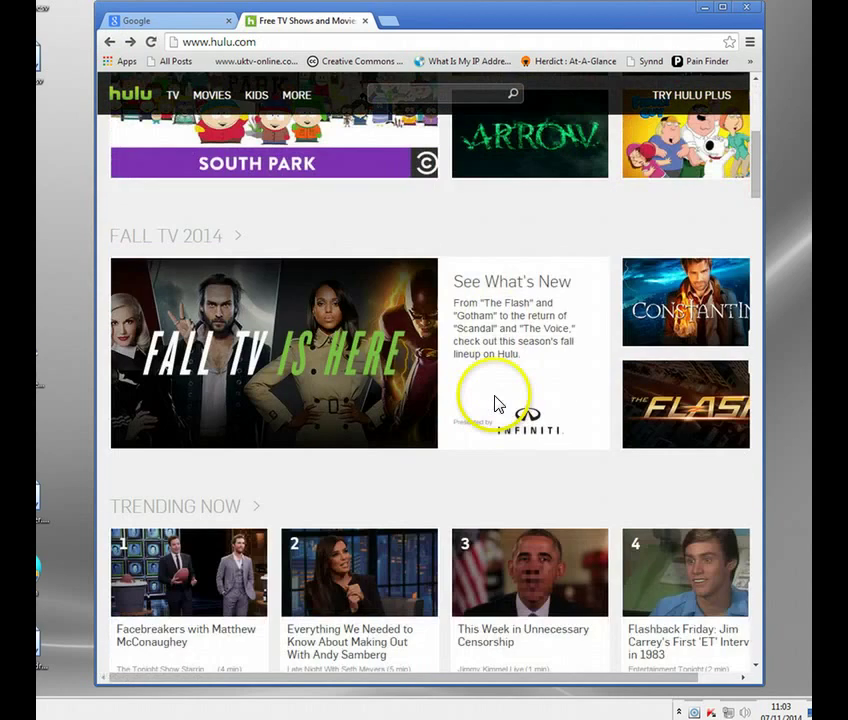
{"action": "left_click", "coordinate": [288, 392]}
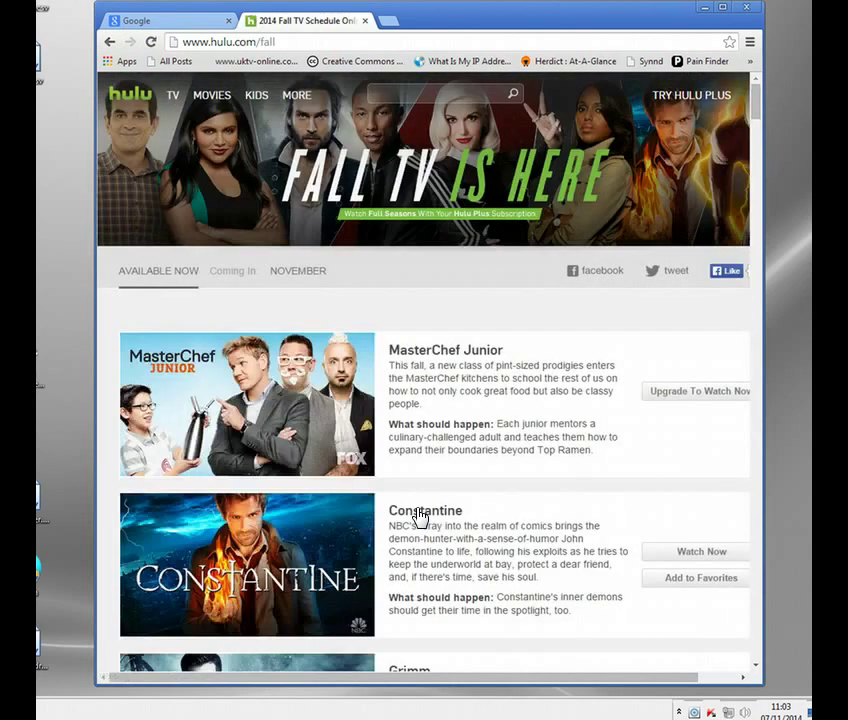
{"action": "left_click", "coordinate": [189, 403]}
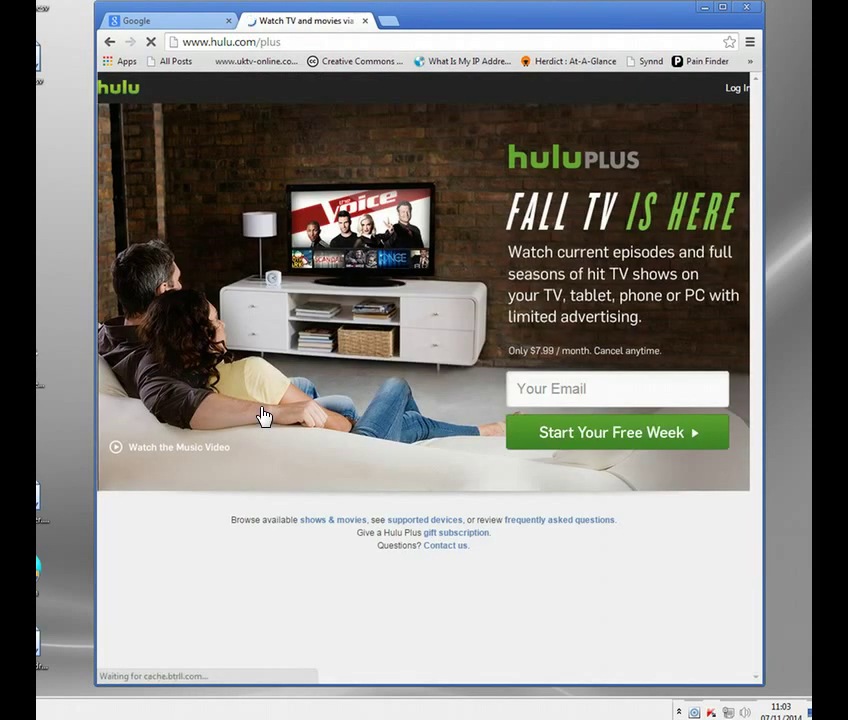
{"action": "left_click", "coordinate": [397, 343]}
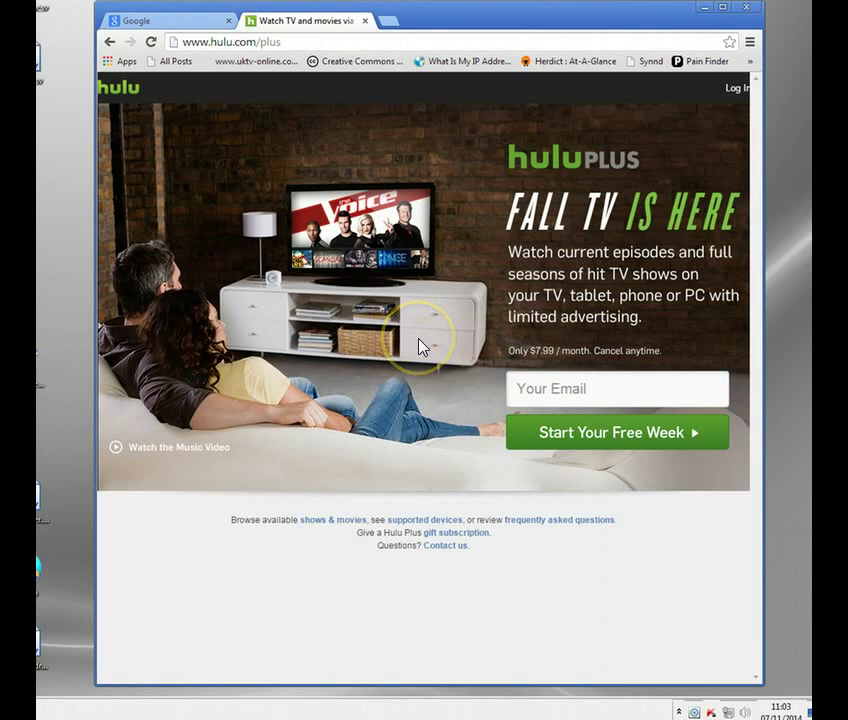
{"action": "left_click", "coordinate": [147, 44]}
{"action": "left_click", "coordinate": [110, 43]}
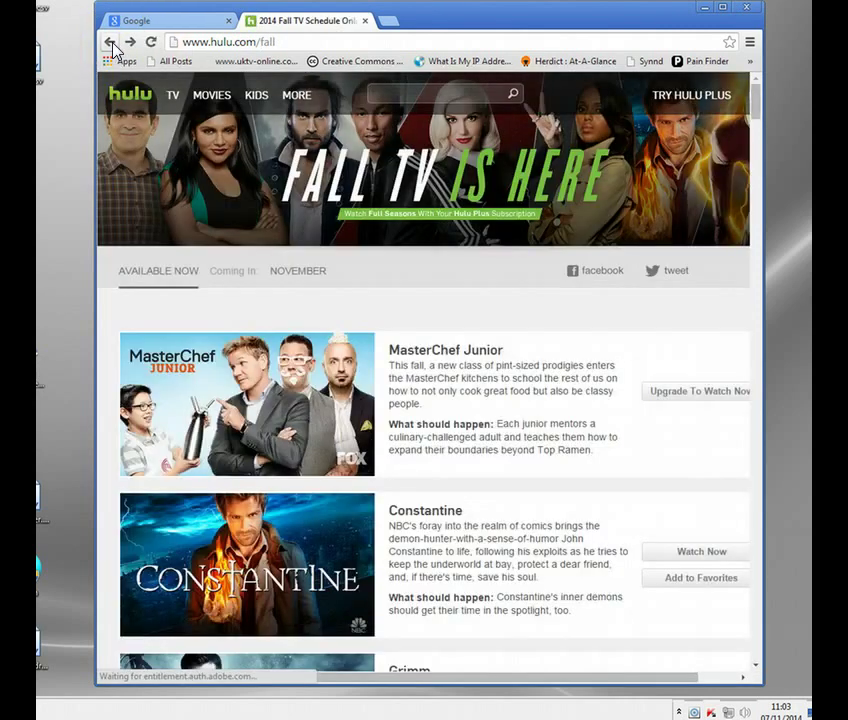
{"action": "left_click", "coordinate": [111, 44]}
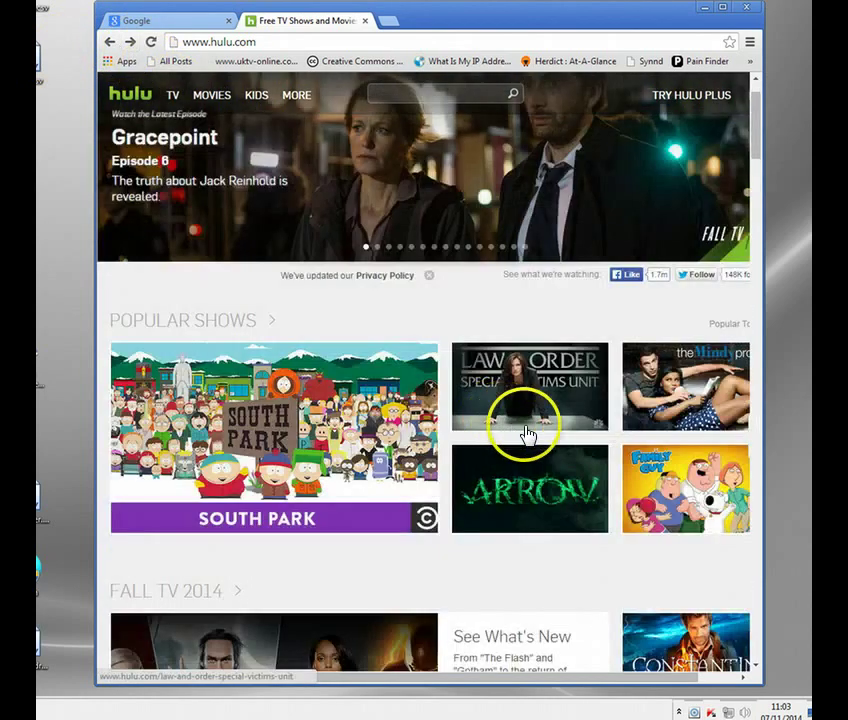
Play Law & Order: SVU's latest episode 'Glasgowman's Wrath' and pause it during the pre-roll ad.
{"action": "left_click", "coordinate": [595, 399]}
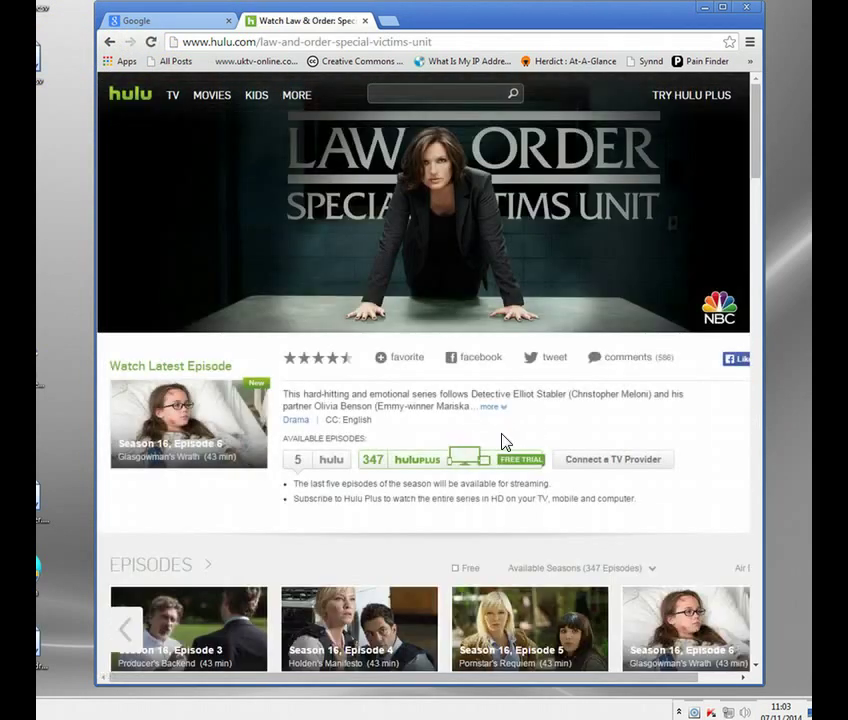
{"action": "left_click", "coordinate": [185, 432]}
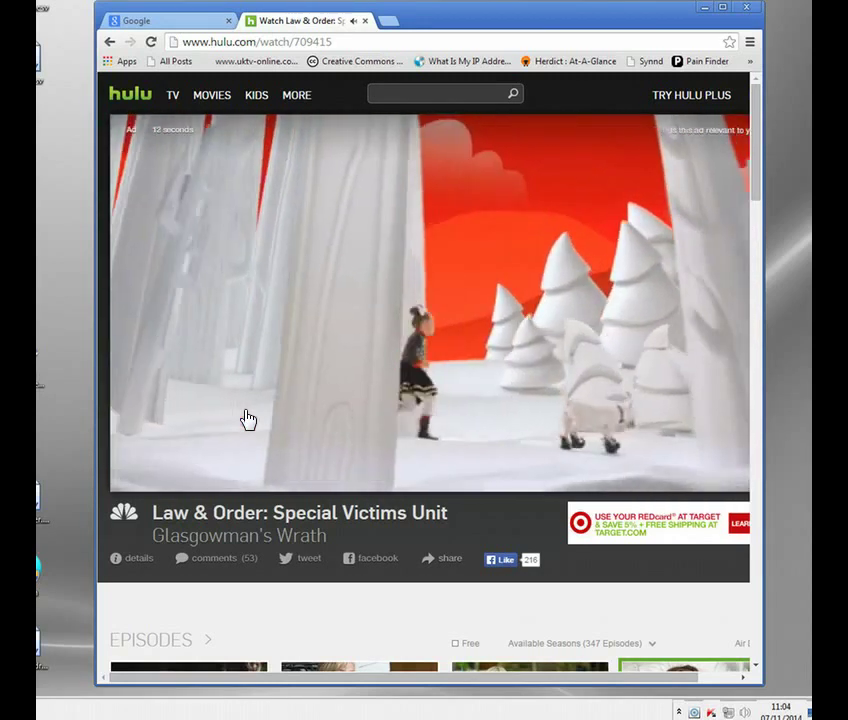
{"action": "mouse_move", "coordinate": [102, 257]}
{"action": "left_click", "coordinate": [206, 462]}
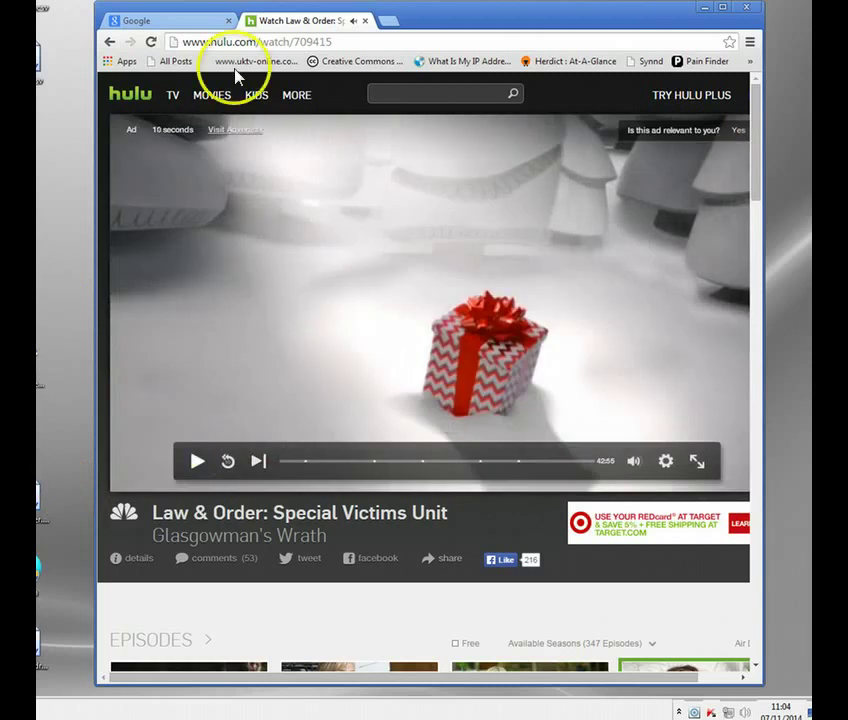
Close the Hulu tab, leaving only the google.com tab open.
{"action": "left_click", "coordinate": [363, 21]}
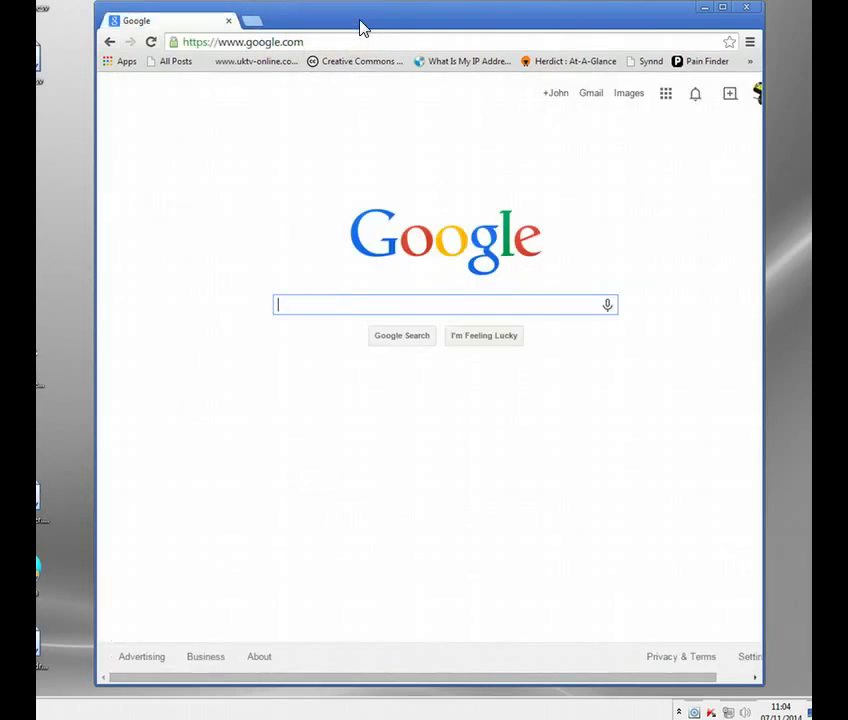
{"action": "left_click", "coordinate": [260, 18]}
Bring up Identity Cloaker from the hidden tray icons and disconnect the US proxy, leaving the cloak inactive.
{"action": "left_click", "coordinate": [679, 711]}
{"action": "left_click", "coordinate": [678, 605]}
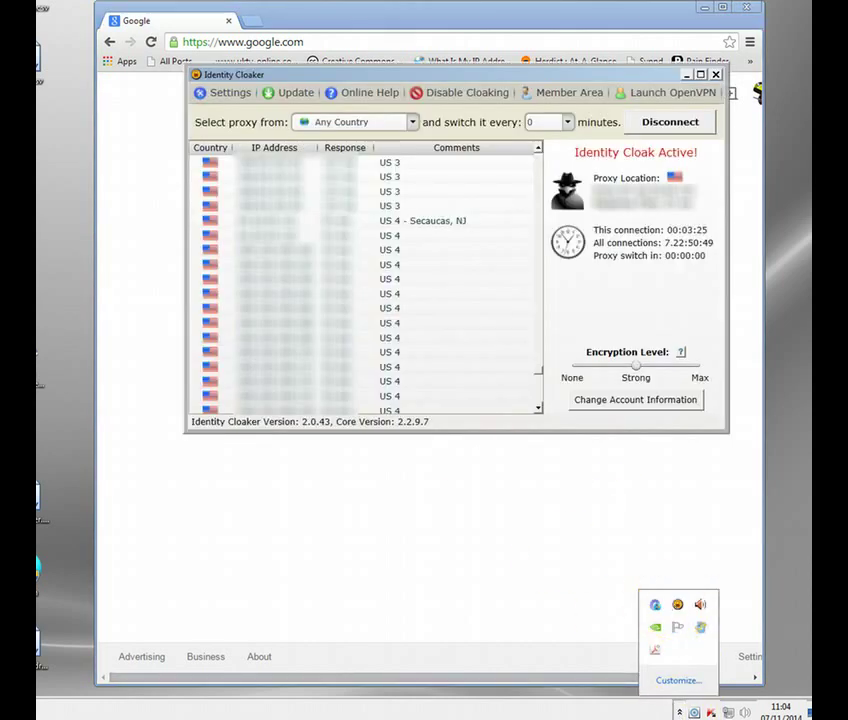
{"action": "left_click", "coordinate": [557, 125]}
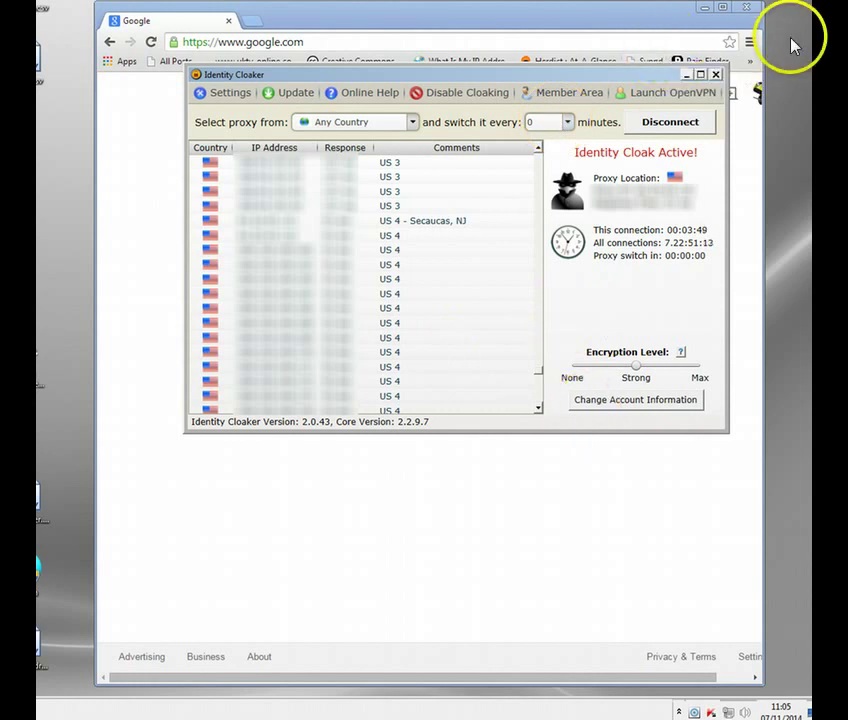
{"action": "left_click", "coordinate": [683, 128]}
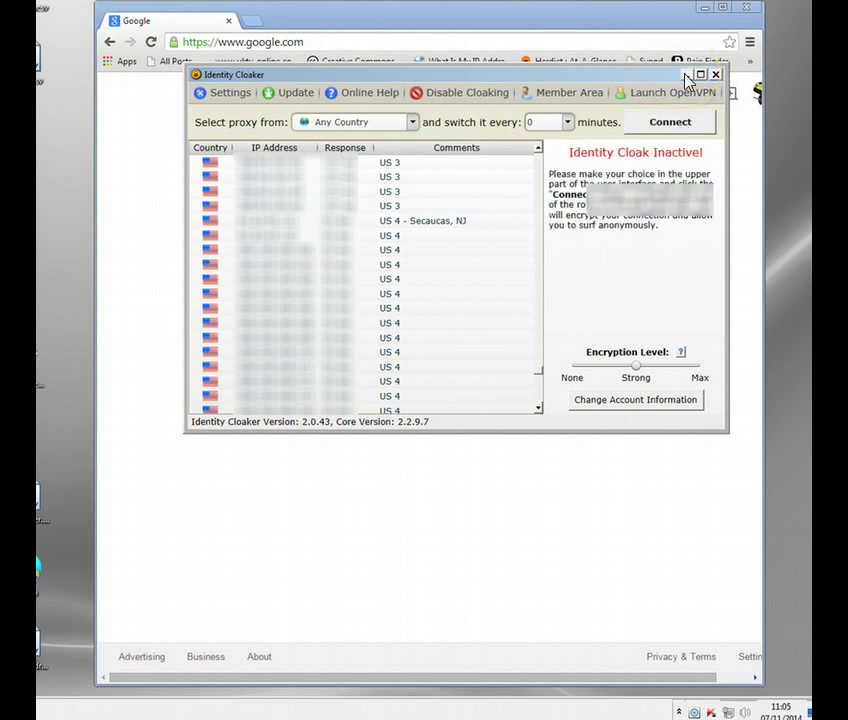
{"action": "left_click", "coordinate": [374, 25]}
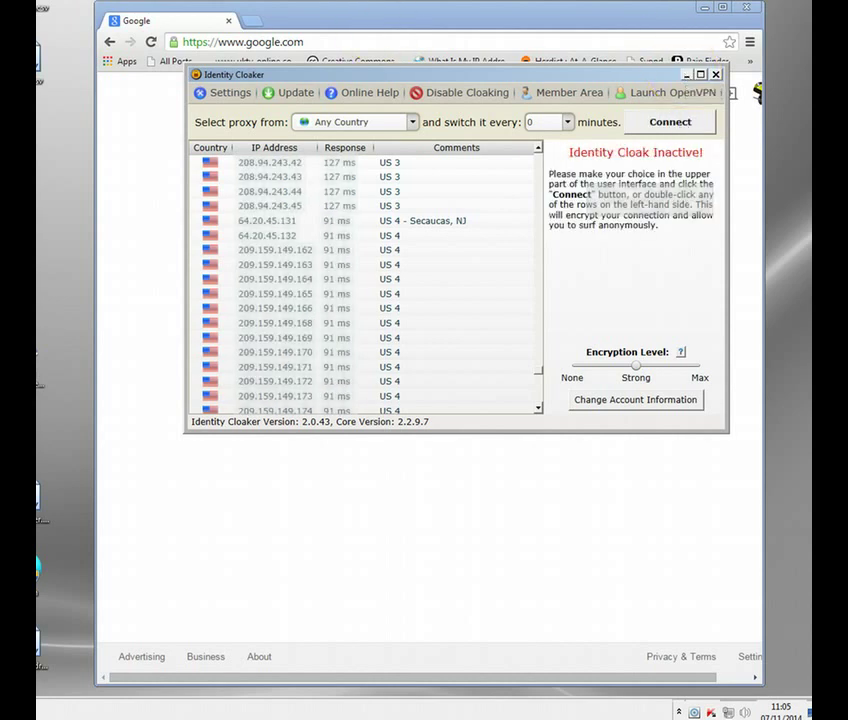